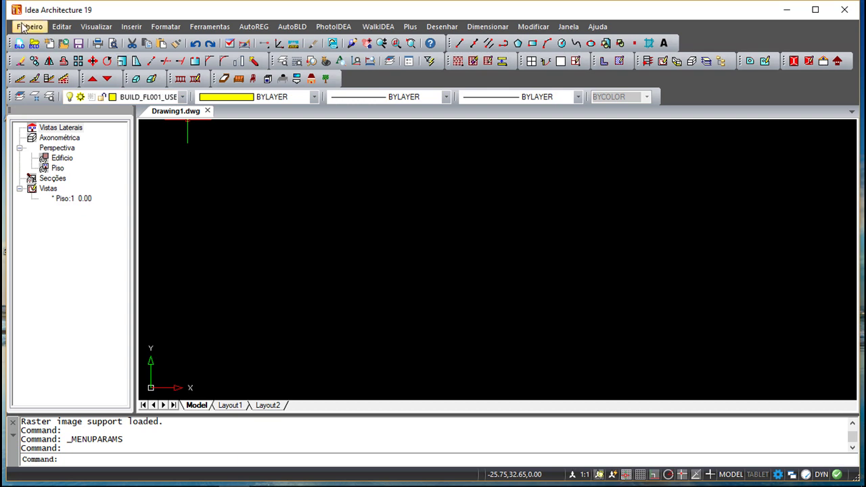
# Step: Open the Formatar menu and browse across Ferramentas and AutoBLD to the AutoREG menu
pyautogui.click(157, 28)
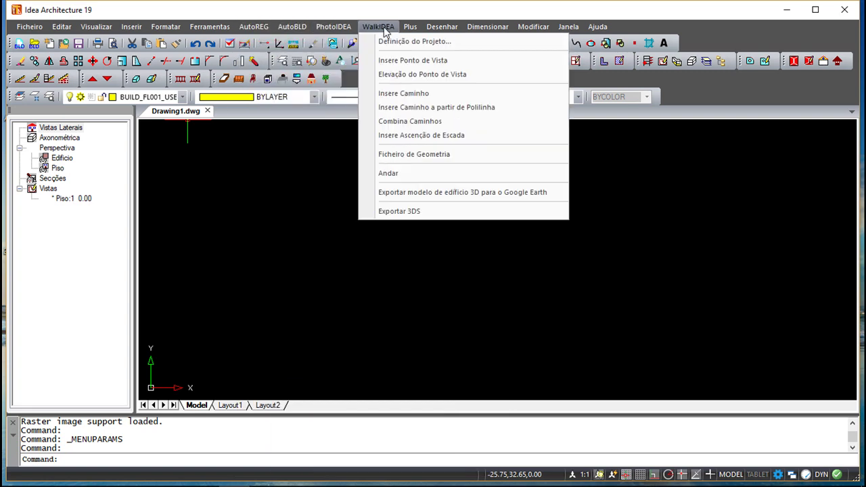
pyautogui.moveTo(254, 27)
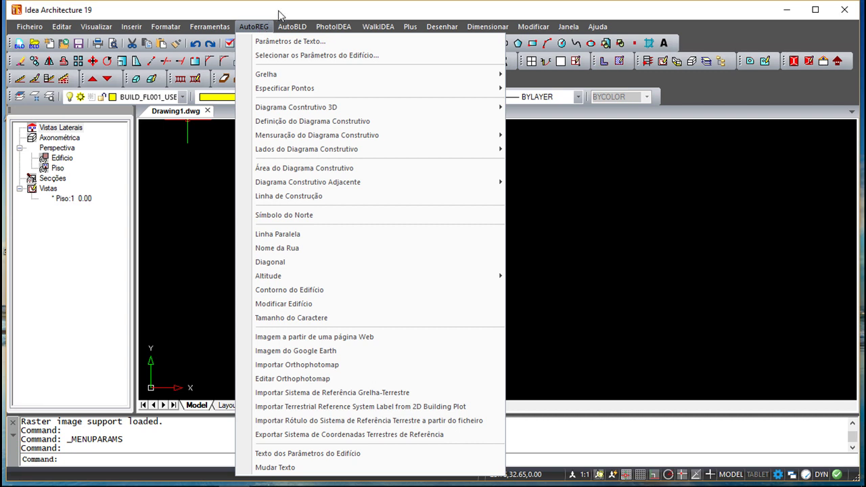
# Step: Dismiss the AutoREG menu to return to the empty Drawing1.dwg
pyautogui.click(278, 15)
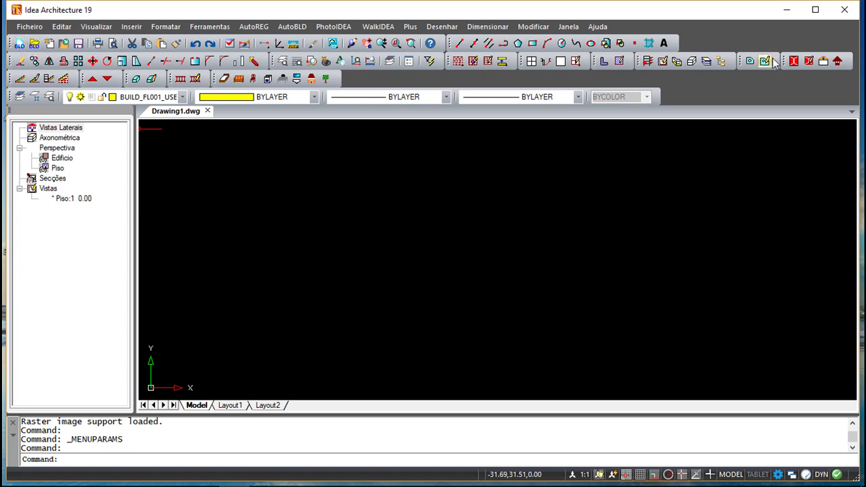
# Step: Move the Telhado toolbar to the end of toolbar row 1, then check and dismiss the toolbar list
pyautogui.moveTo(785, 59); pyautogui.dragTo(697, 39)
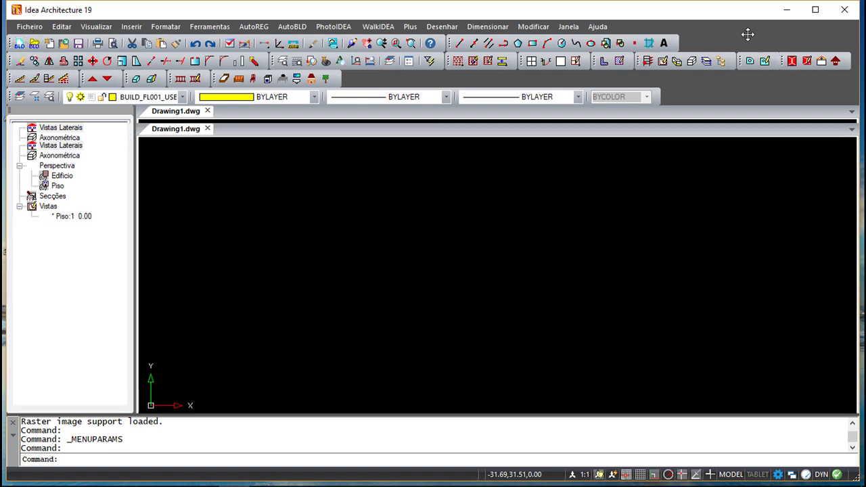
pyautogui.rightClick(654, 47)
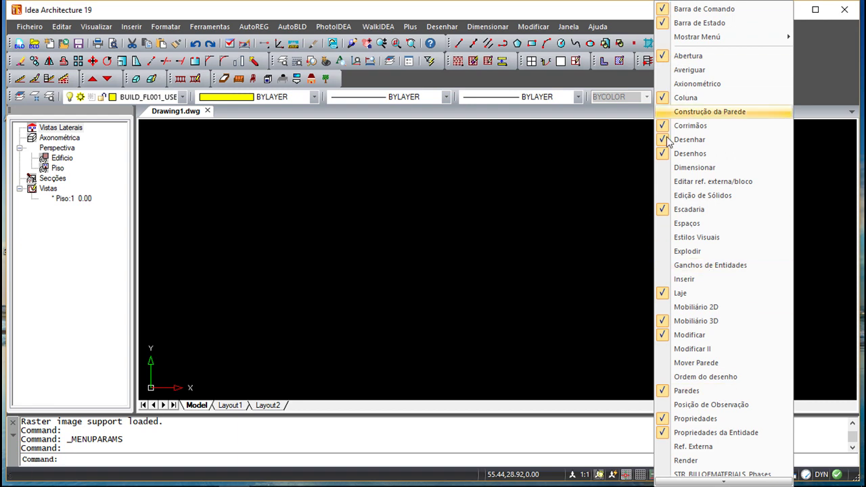
pyautogui.click(528, 262)
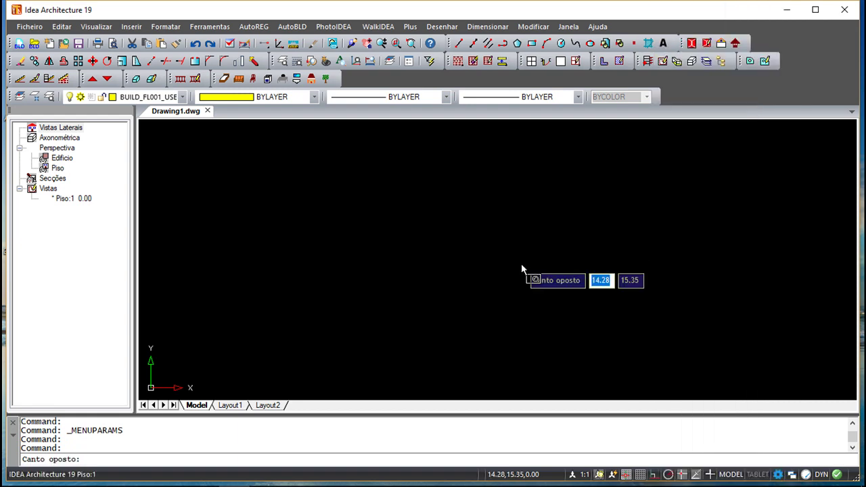
pyautogui.press('Escape')
pyautogui.press('Escape')
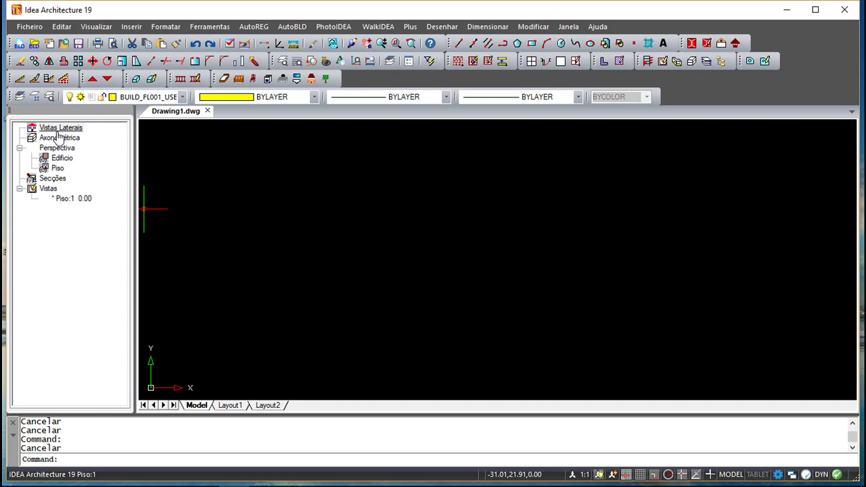
# Step: Select Vistas Laterais in the project tree and bring up the Definir Idioma dialog with _MENUPARAMS
pyautogui.click(57, 132)
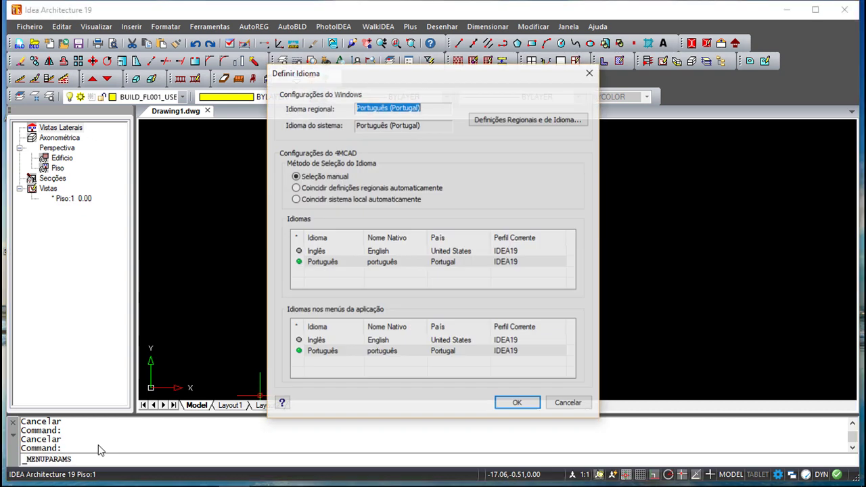
# Step: Cancel the Definir Idioma dialog, leaving Português as the interface language
pyautogui.click(569, 404)
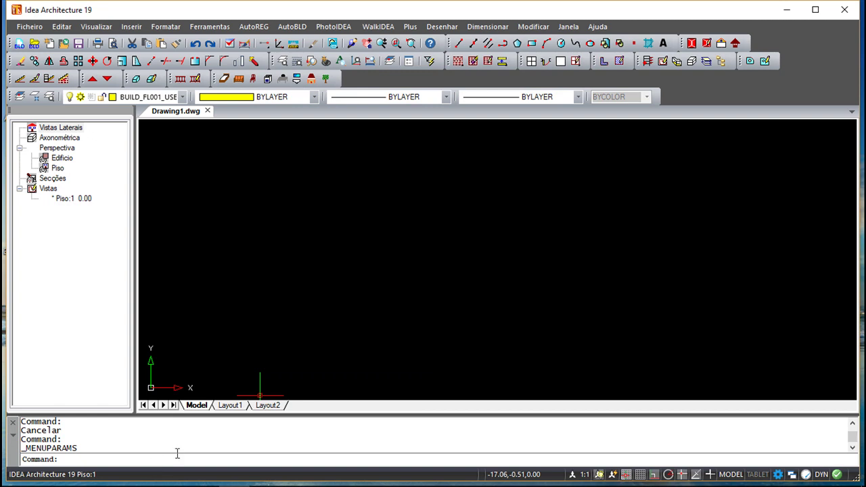